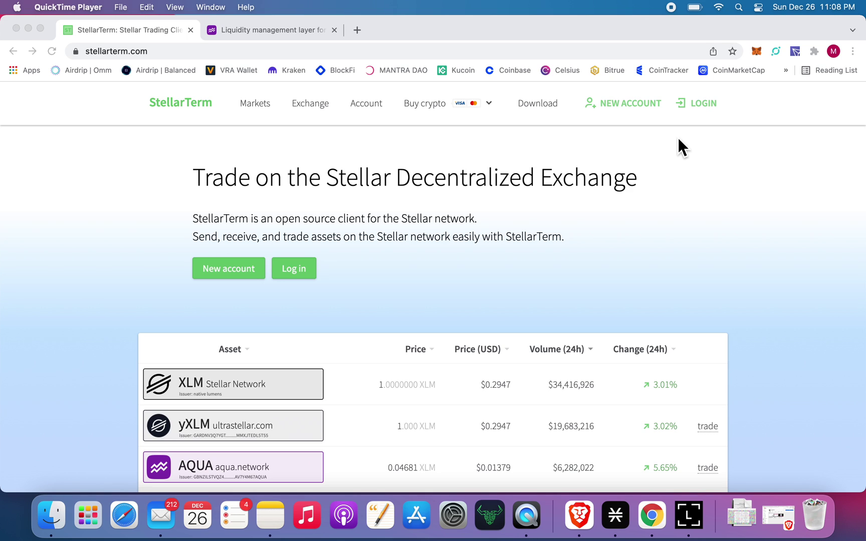
Step: Log in to StellarTerm with the connected Ledger wallet after accepting the terms of use
click(705, 104)
scroll(405, 238, down, 3)
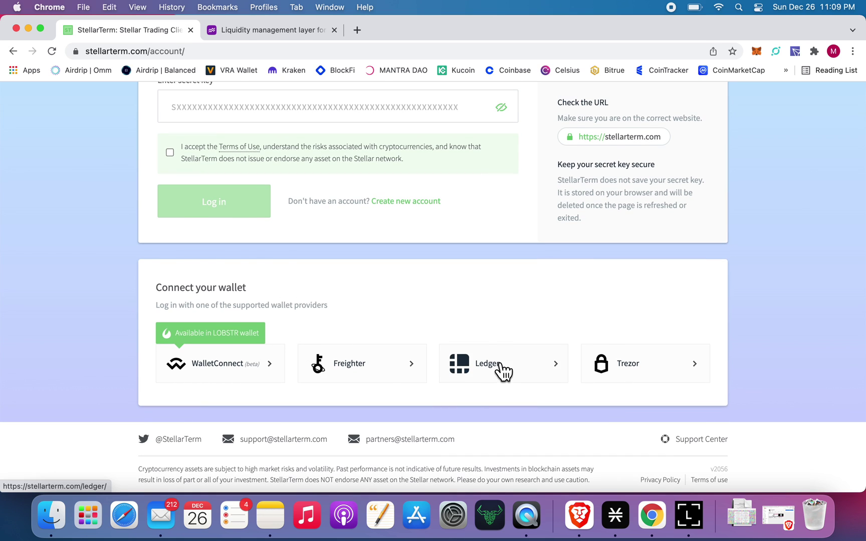
click(498, 368)
click(258, 349)
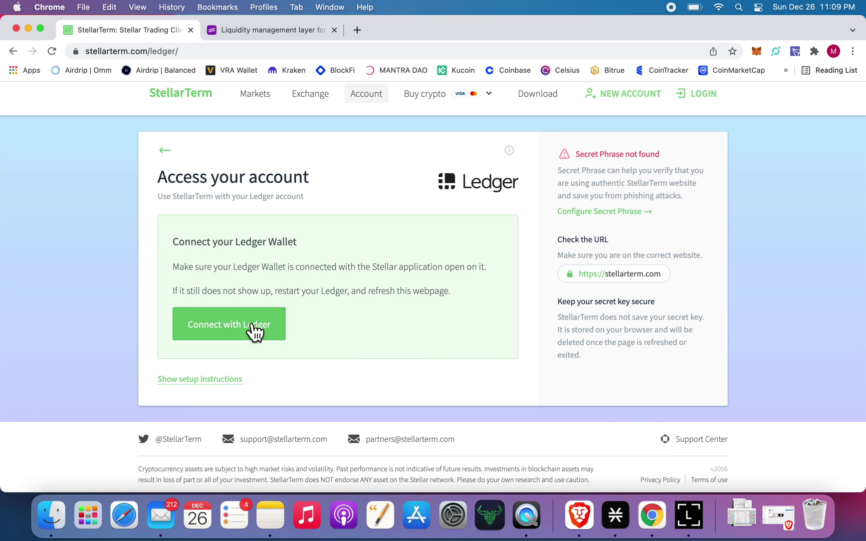
click(190, 284)
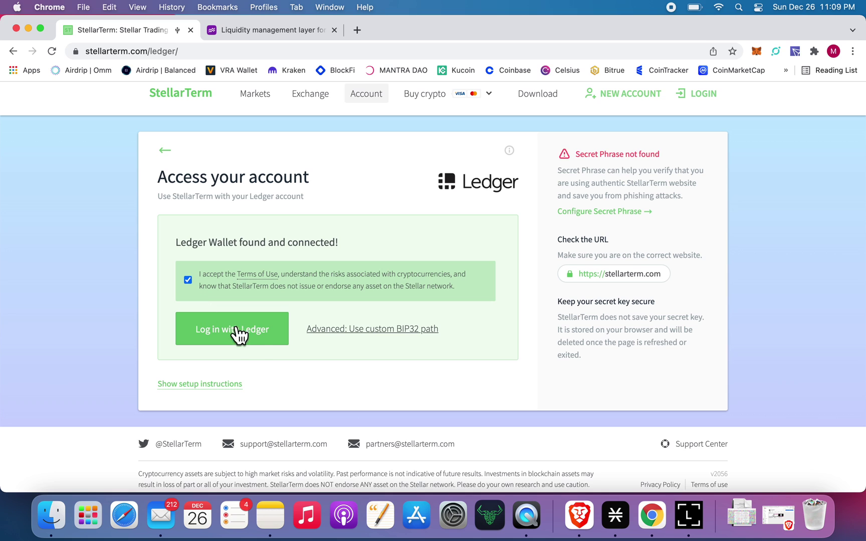
click(254, 335)
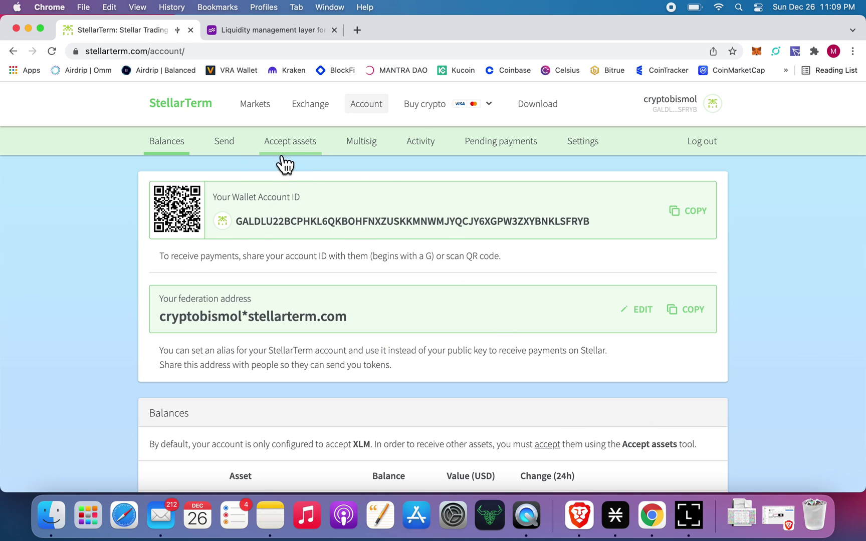
Step: Add the LSP (lumenswap.io) trustline from the account's Accept assets list
click(303, 158)
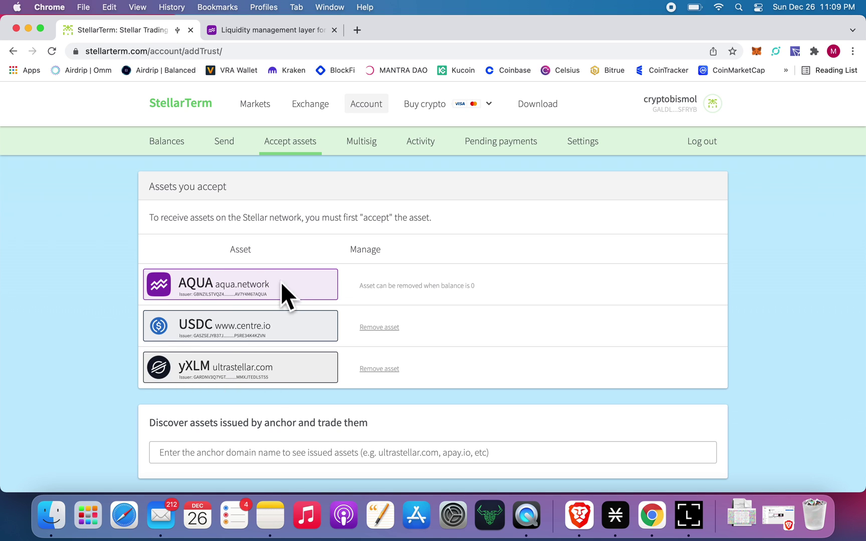
scroll(224, 281, down, 1)
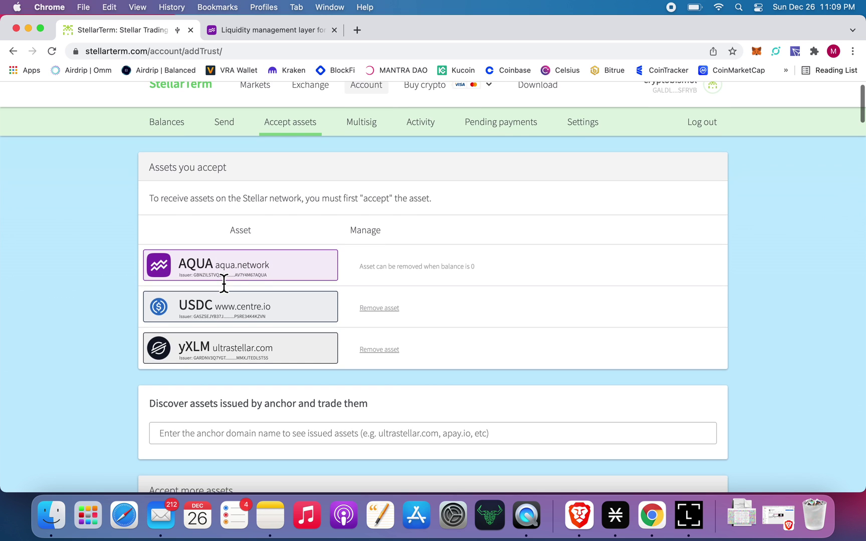
scroll(223, 281, down, 6)
scroll(224, 281, down, 4)
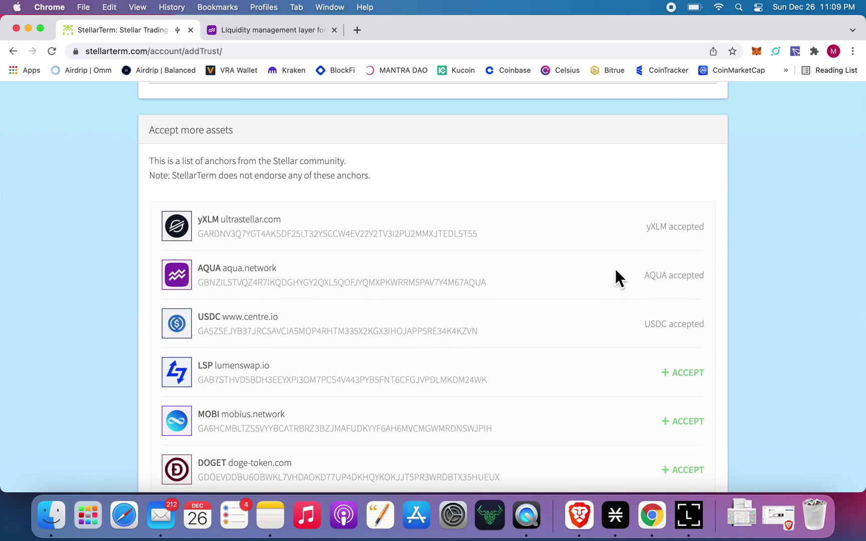
scroll(579, 309, down, 2)
scroll(578, 301, down, 1)
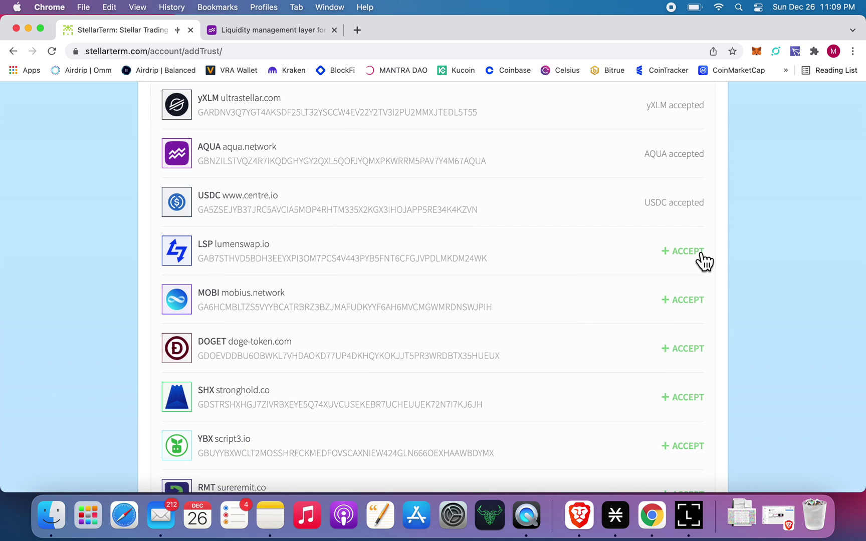
click(704, 261)
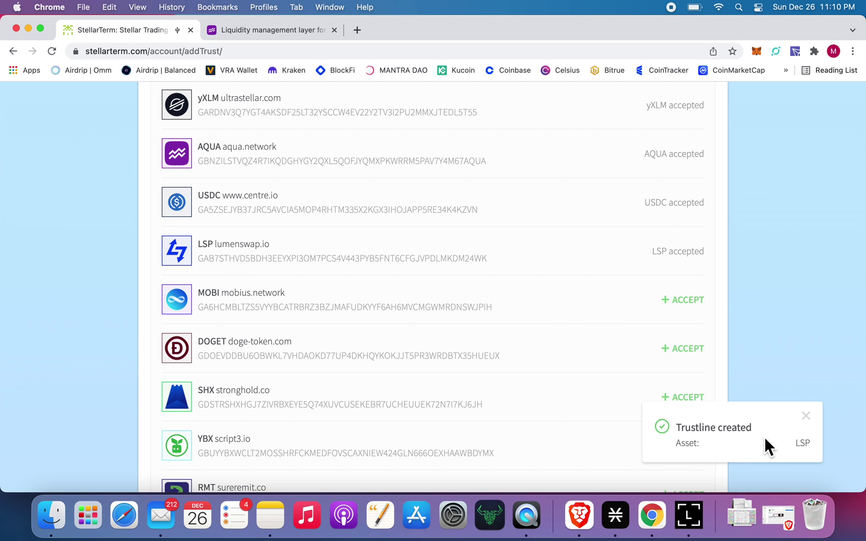
scroll(409, 311, up, 10)
scroll(408, 310, up, 5)
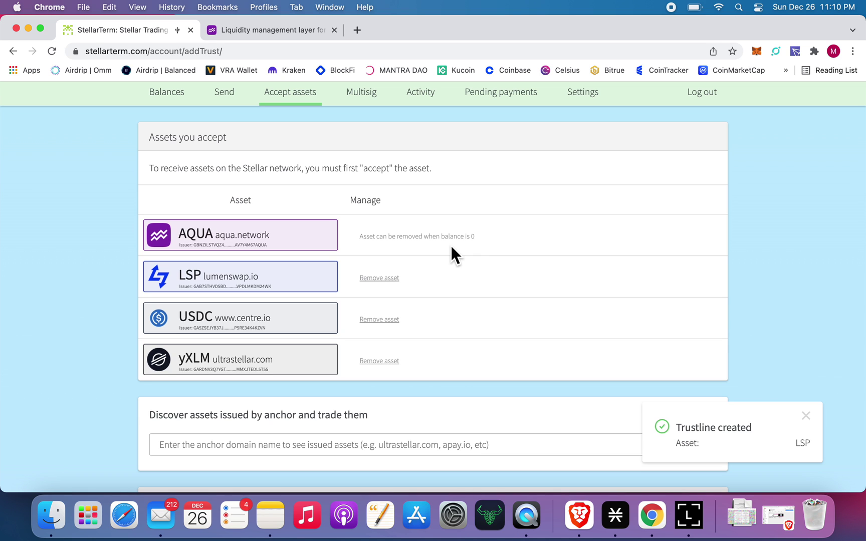
scroll(434, 239, up, 2)
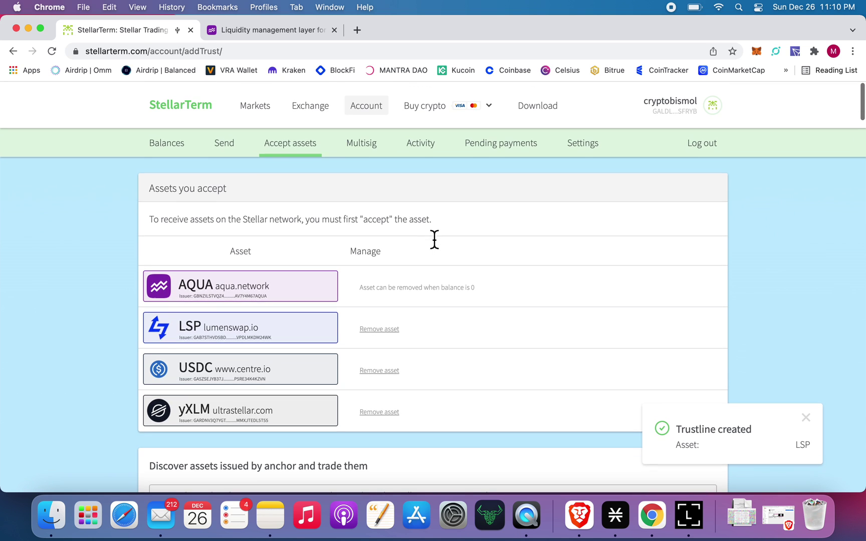
click(315, 112)
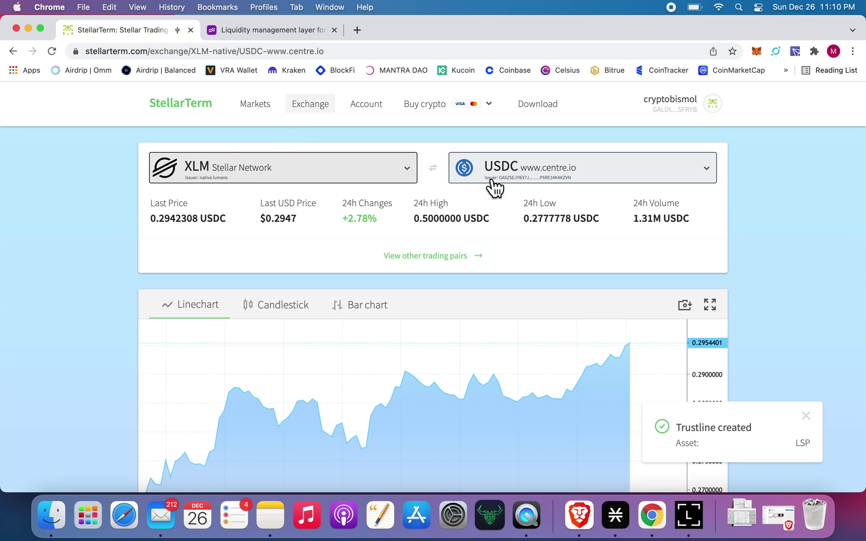
Step: Switch the exchange pair to XLM/AQUA and begin entering the offer total
click(575, 169)
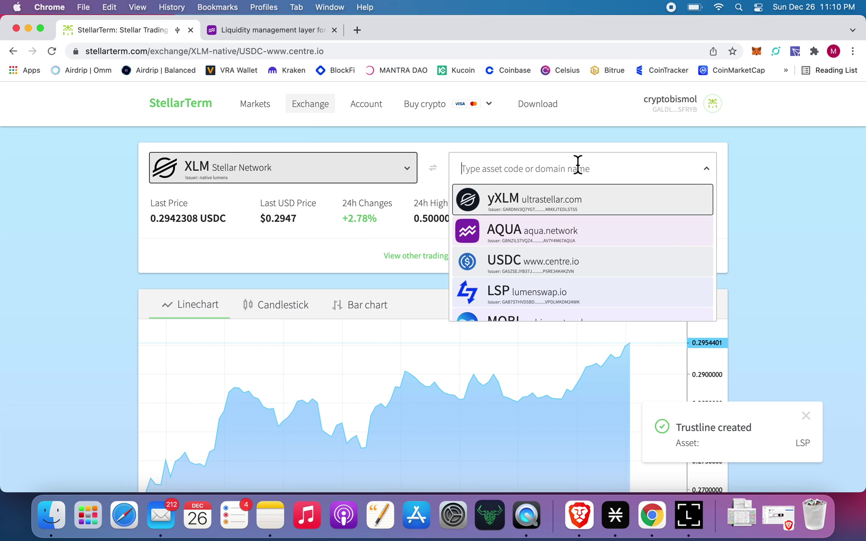
click(554, 230)
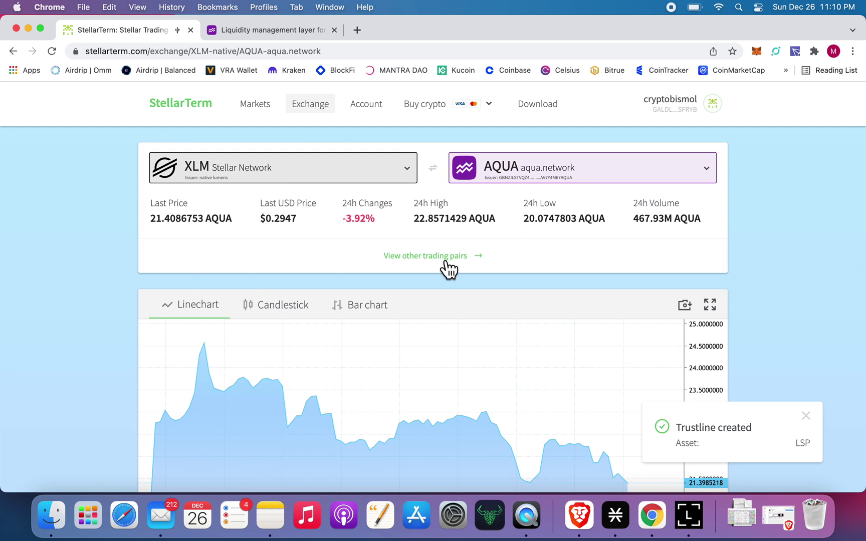
scroll(108, 264, down, 5)
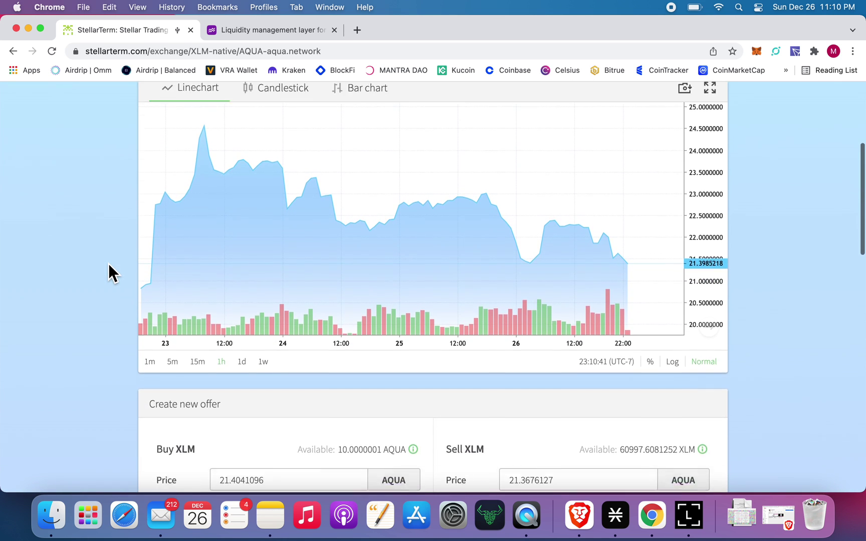
scroll(108, 272, down, 3)
scroll(108, 273, down, 2)
scroll(108, 272, down, 1)
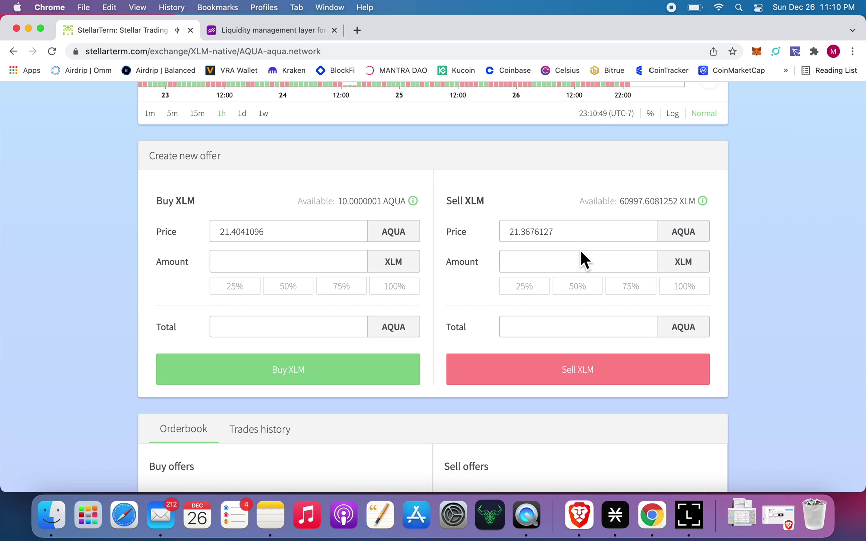
click(557, 328)
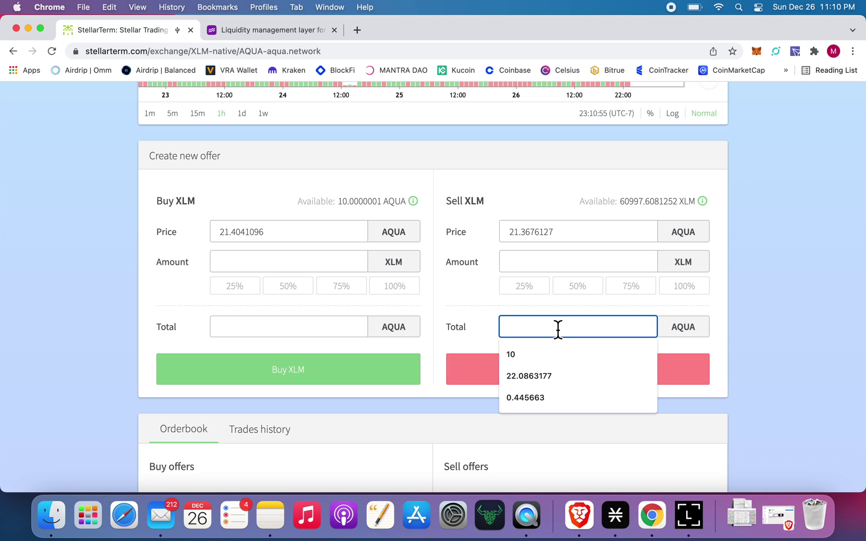
text(1)
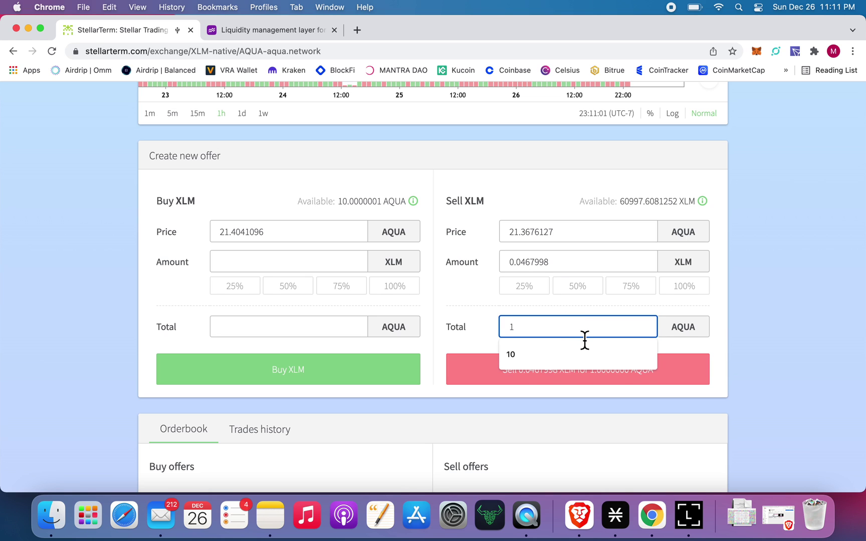
text(00)
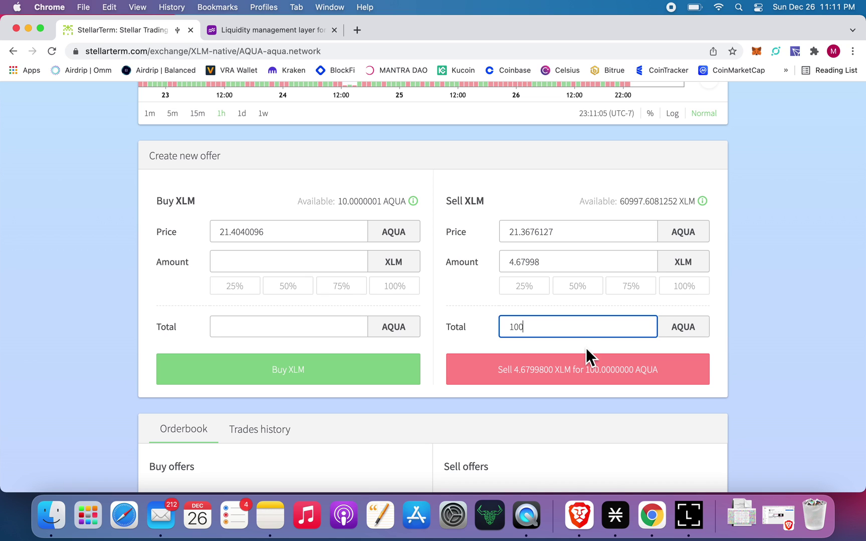
text(0)
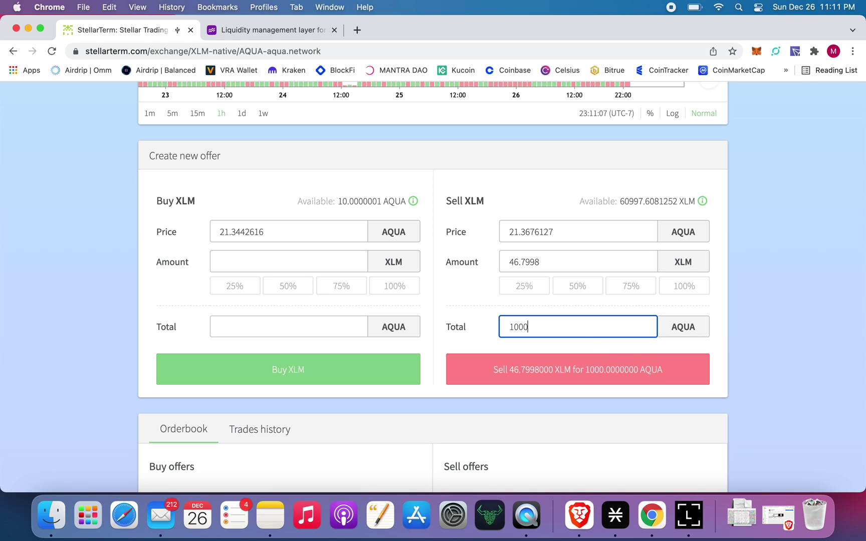
Step: Submit the Sell XLM offer for 1000 AQUA, then go to the Account page
click(580, 382)
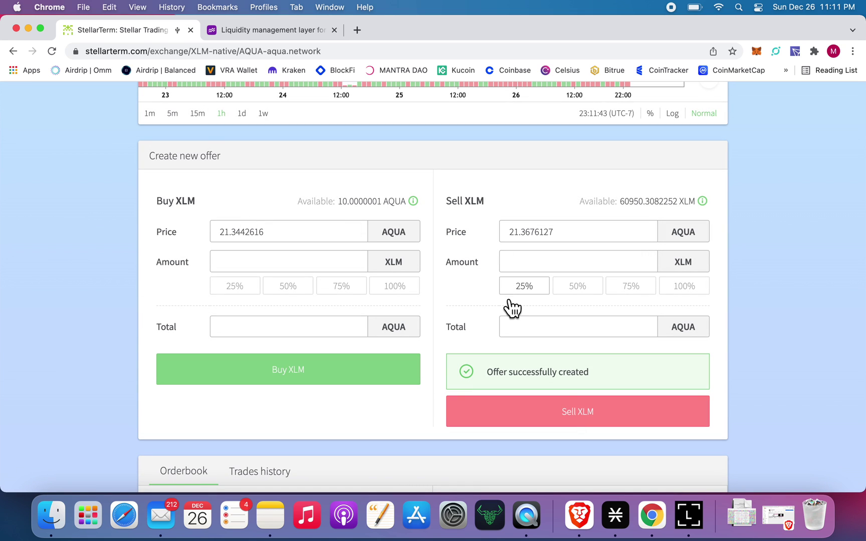
scroll(512, 308, down, 2)
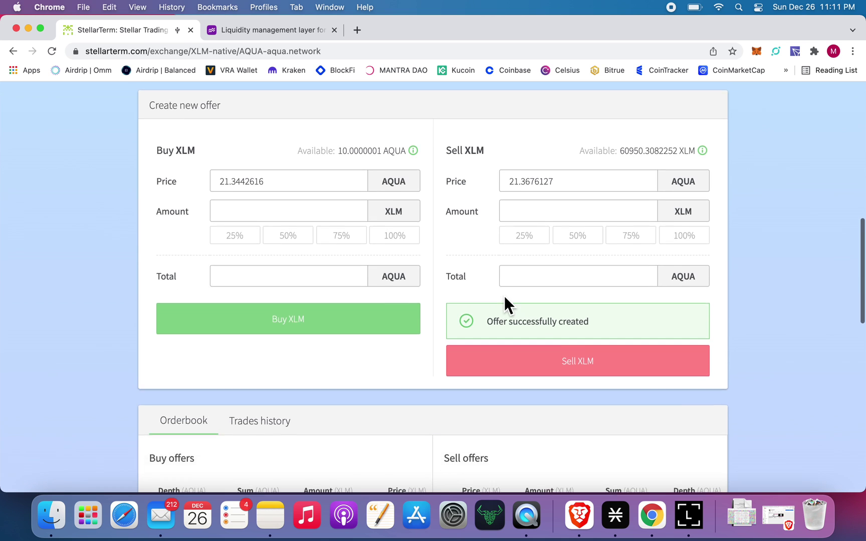
scroll(507, 303, down, 2)
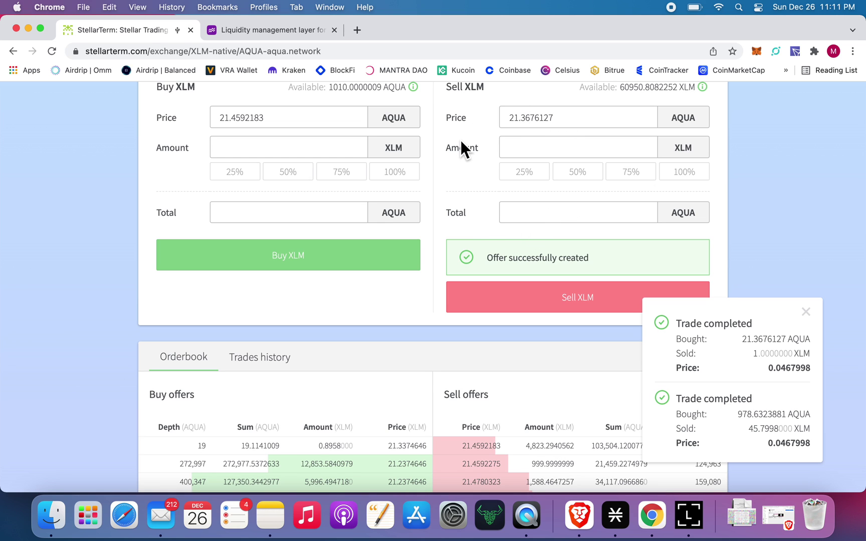
scroll(92, 308, up, 3)
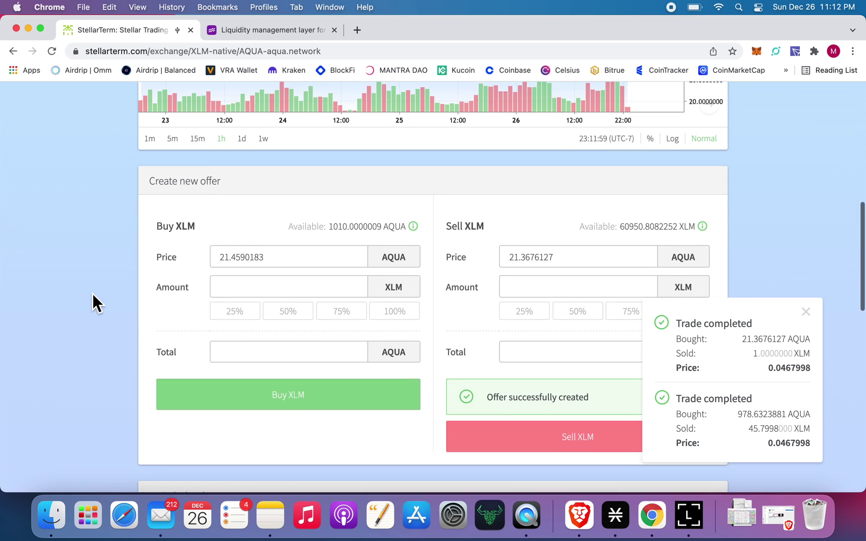
scroll(92, 303, up, 5)
scroll(91, 303, up, 4)
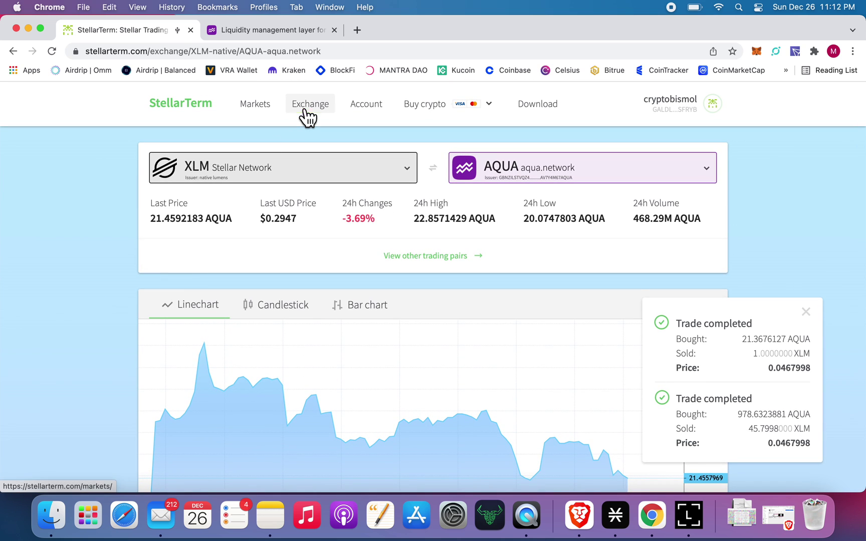
click(379, 114)
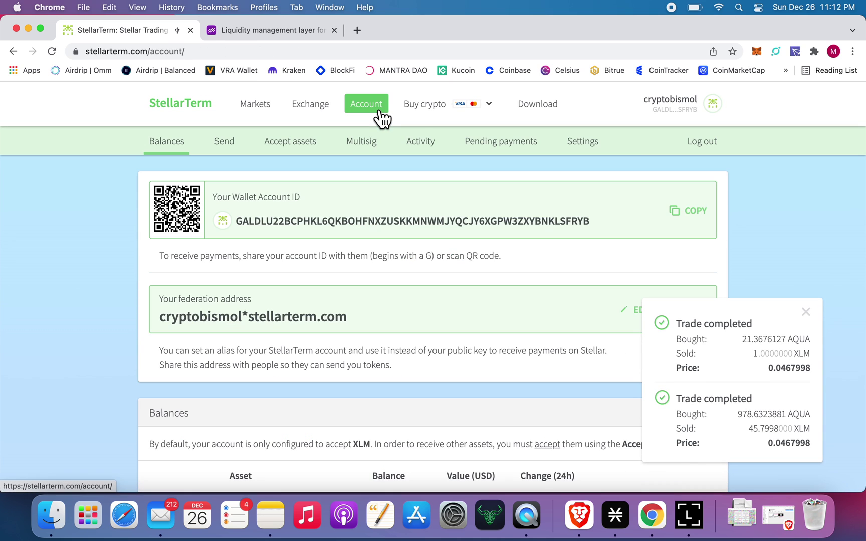
scroll(111, 275, down, 3)
scroll(111, 274, down, 3)
scroll(110, 274, down, 2)
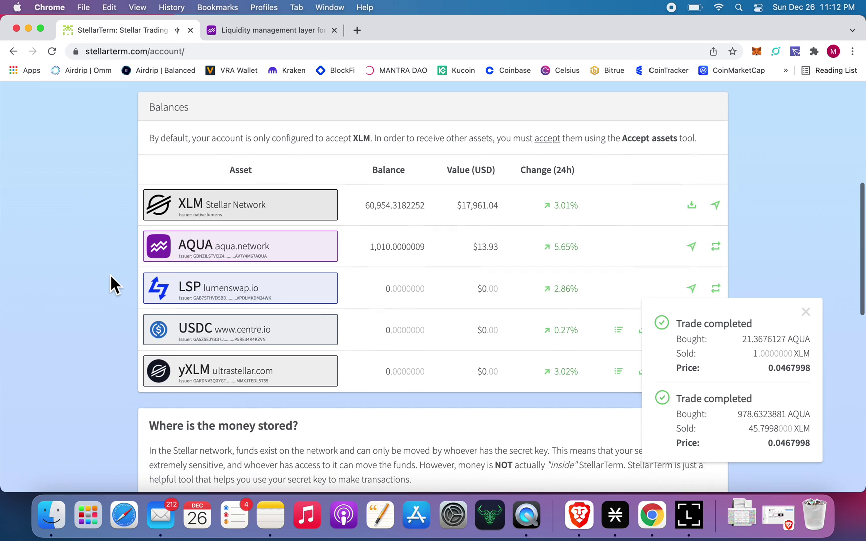
scroll(111, 274, down, 1)
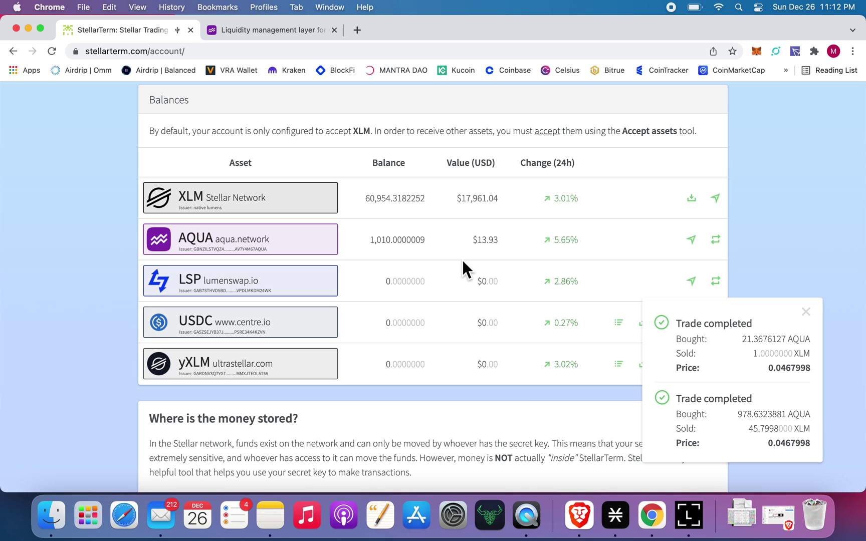
Step: Check the 1,010 AQUA balance, then switch to the aqua.network tab
click(274, 28)
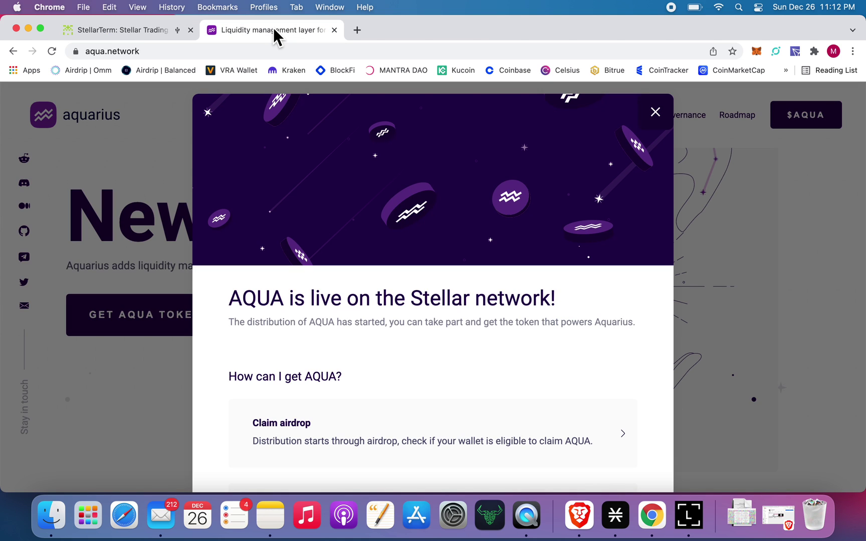
Step: Recheck the StellarTerm balances, then open the airdrop claim information on aqua.network
click(162, 28)
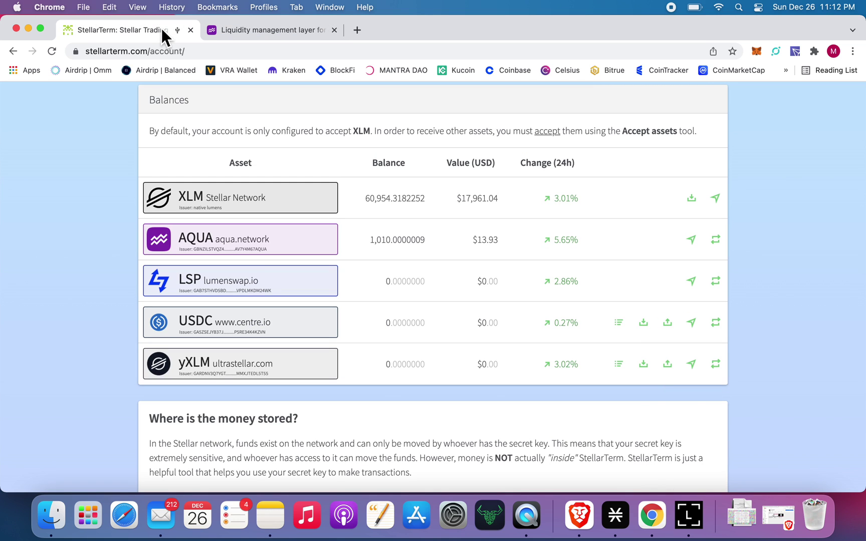
click(258, 26)
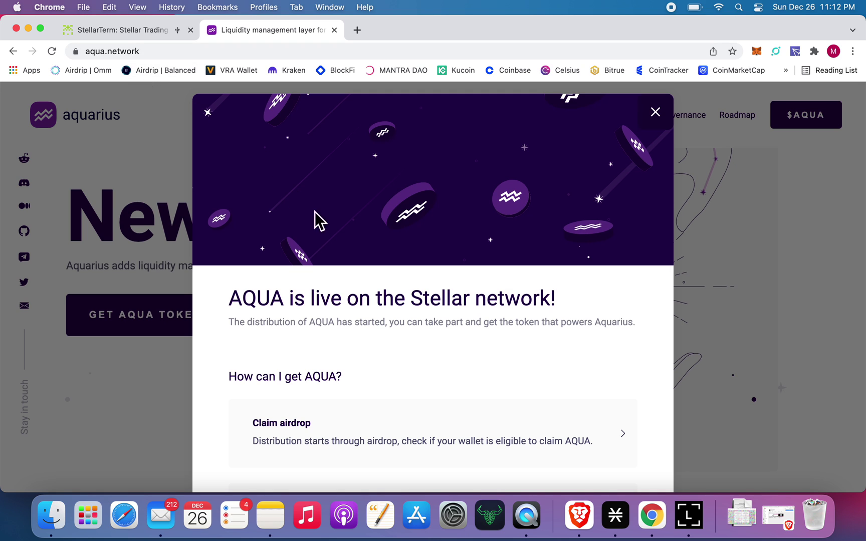
scroll(332, 228, down, 2)
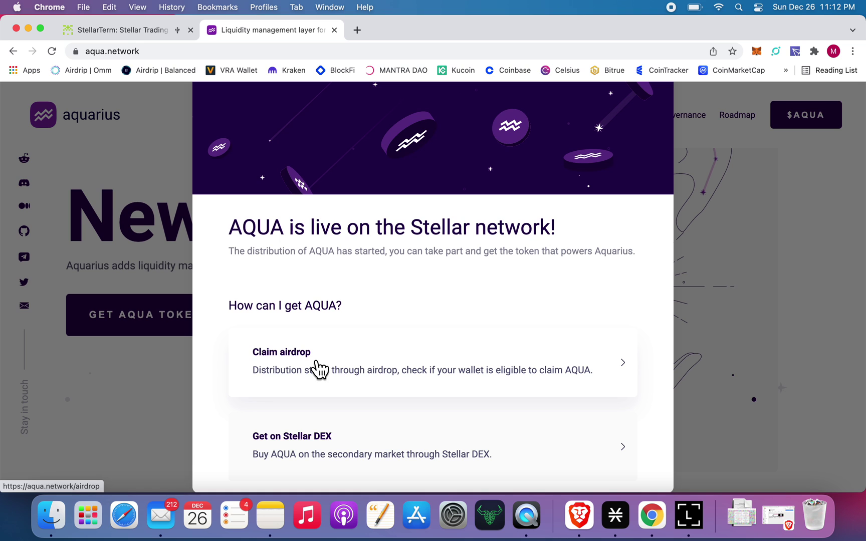
click(319, 369)
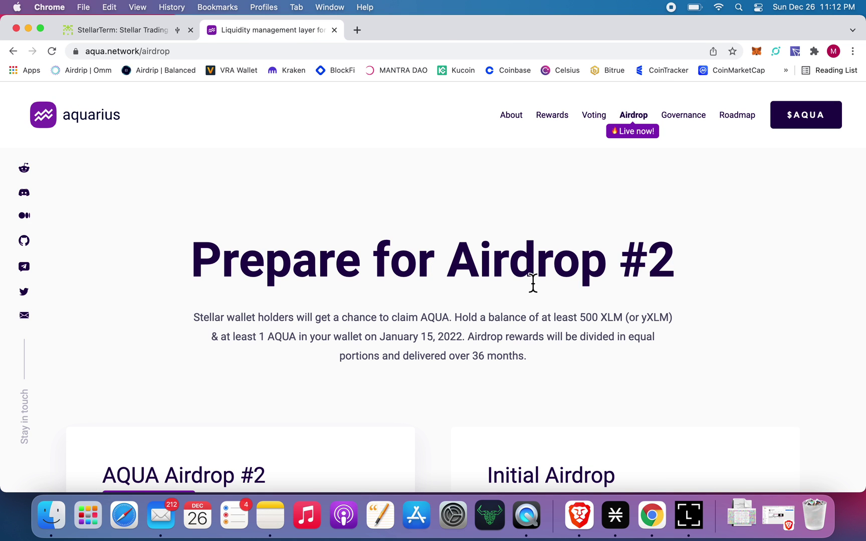
scroll(521, 284, down, 4)
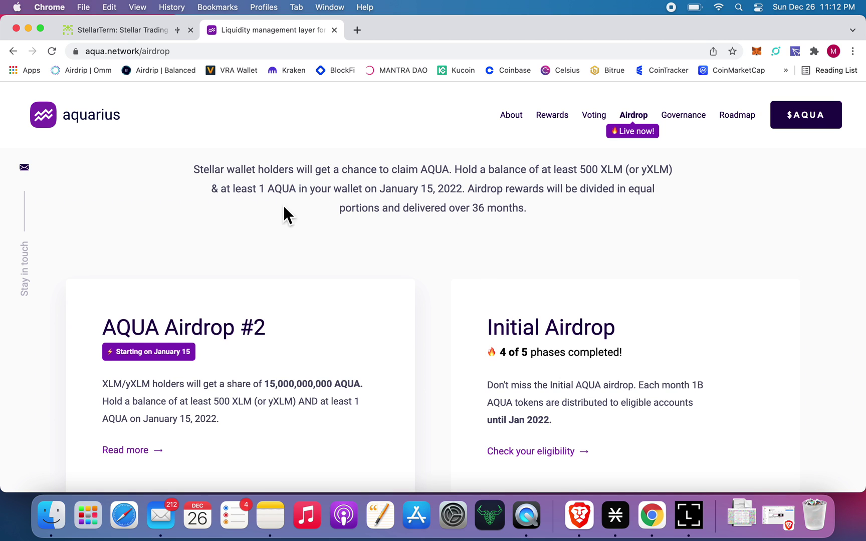
scroll(251, 344, down, 2)
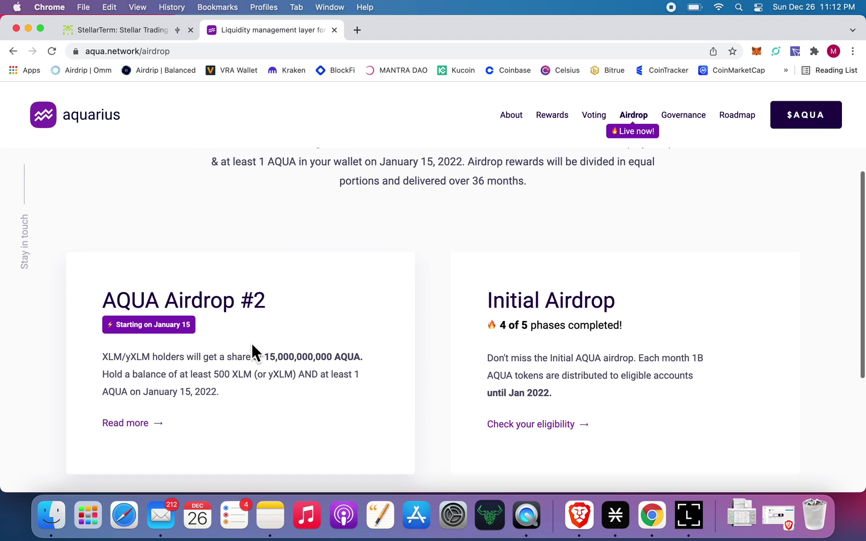
Step: Open the AQUA Airdrop #2 details and check the suggested Stellar address for eligibility
click(133, 406)
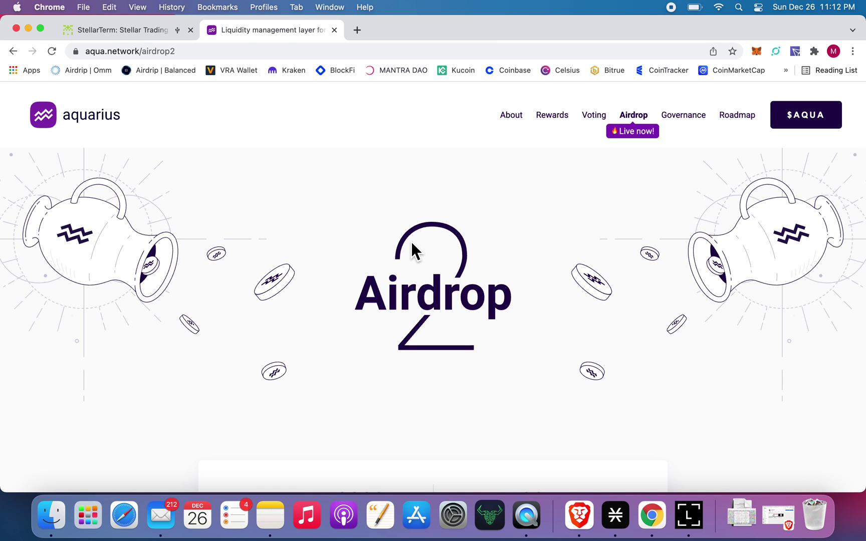
scroll(413, 250, down, 2)
scroll(412, 250, down, 2)
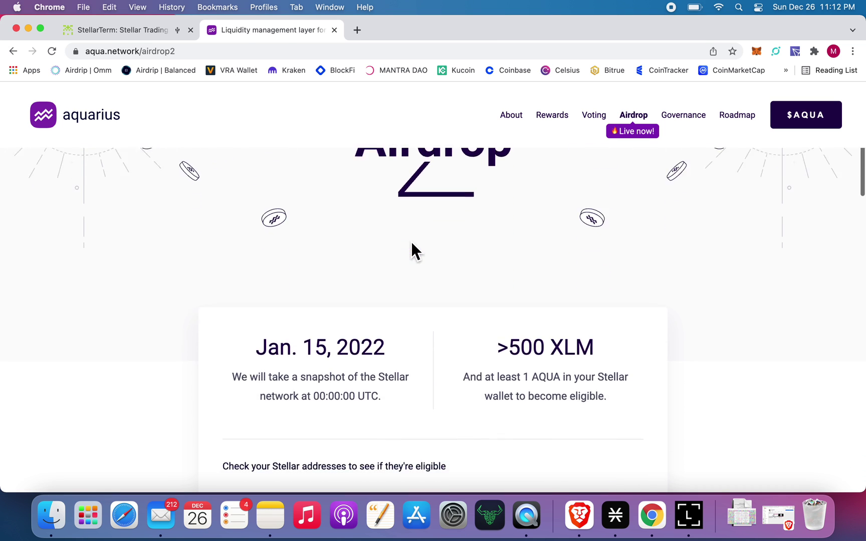
scroll(410, 242, down, 1)
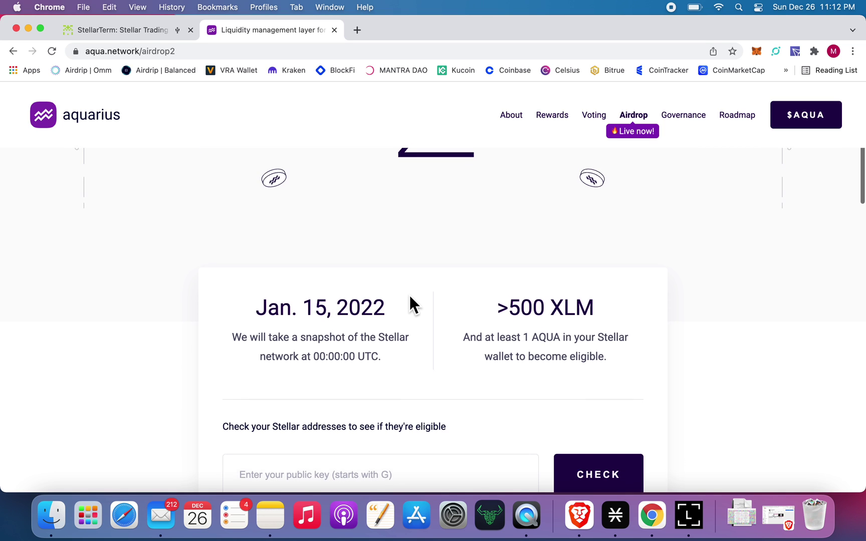
scroll(410, 295, down, 2)
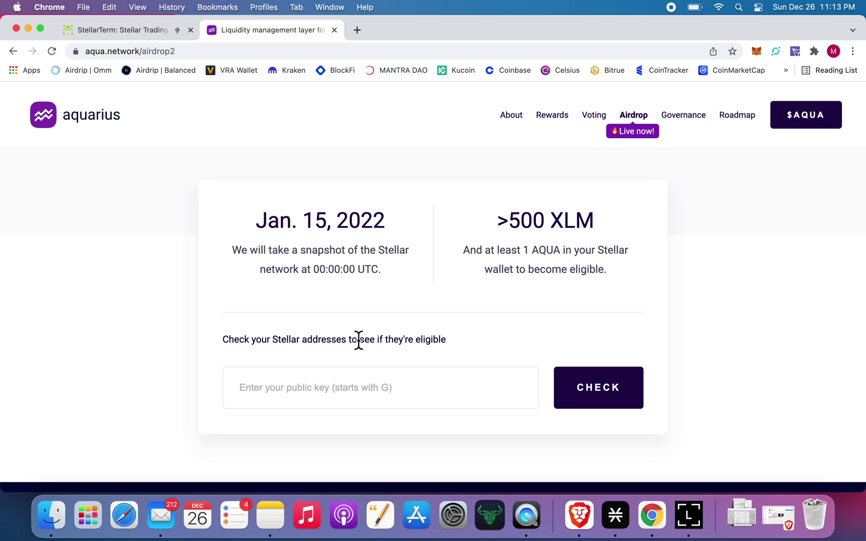
click(305, 395)
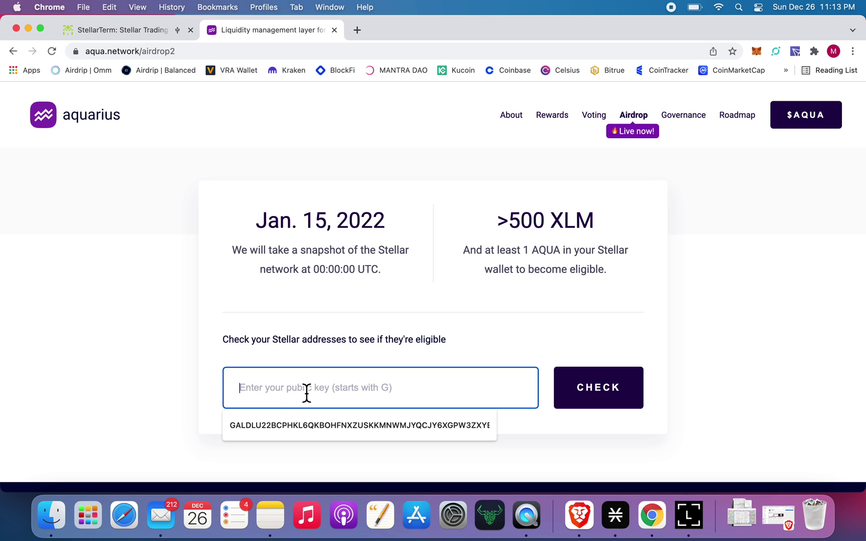
click(268, 424)
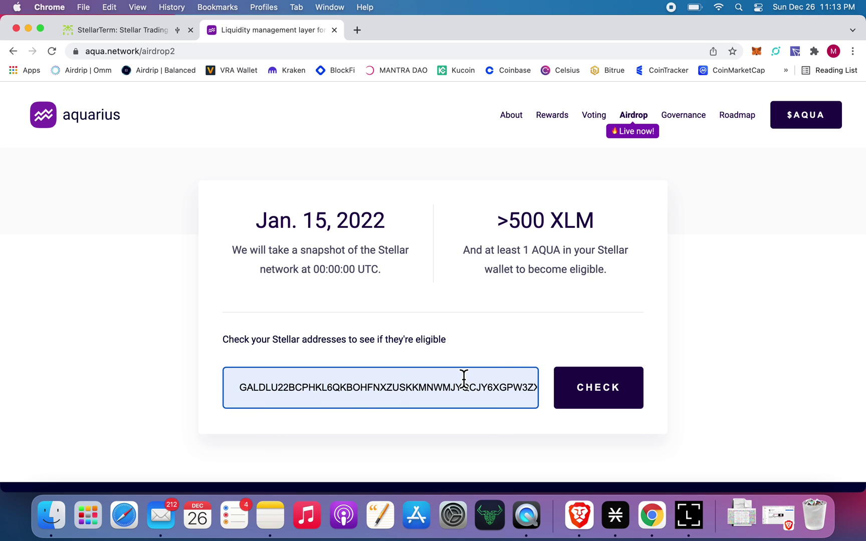
click(599, 388)
scroll(464, 351, down, 1)
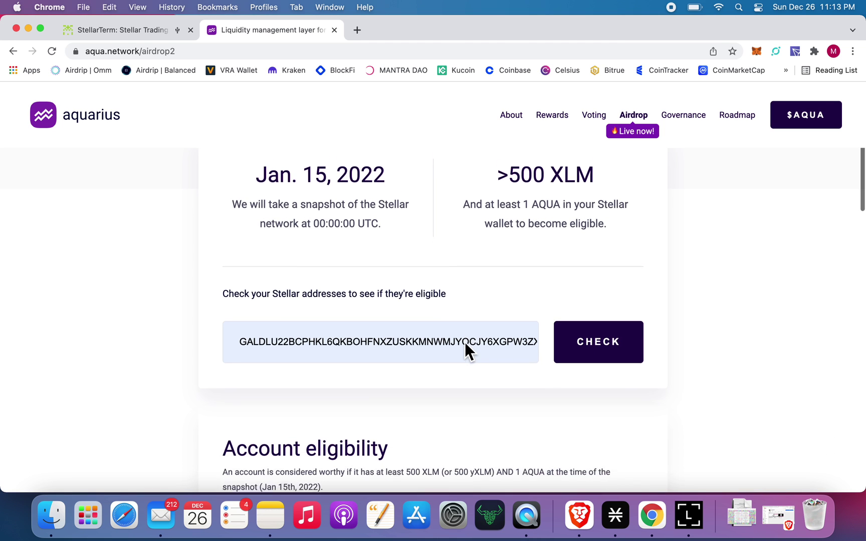
scroll(464, 342, down, 3)
scroll(465, 342, down, 3)
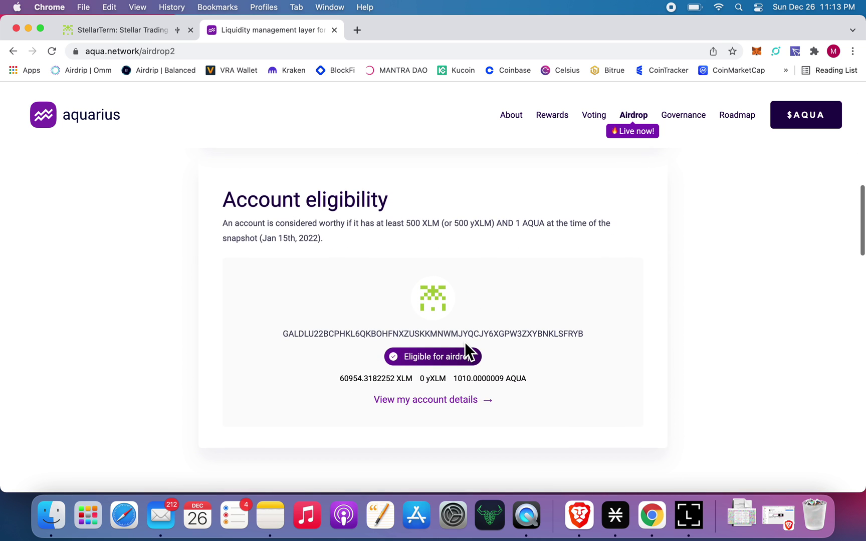